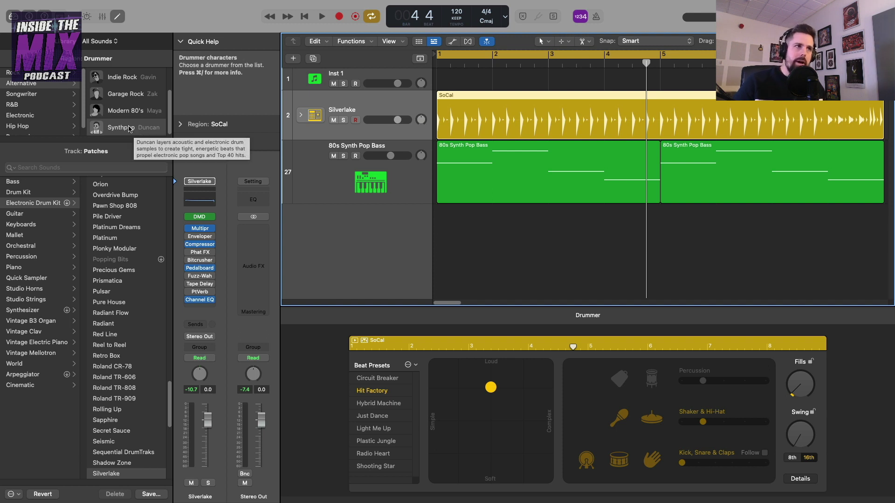
Step: Select the 80s Synth Pop Bass track and look over its Alchemy instrument preset
{"action": "left_click", "coordinate": [410, 184]}
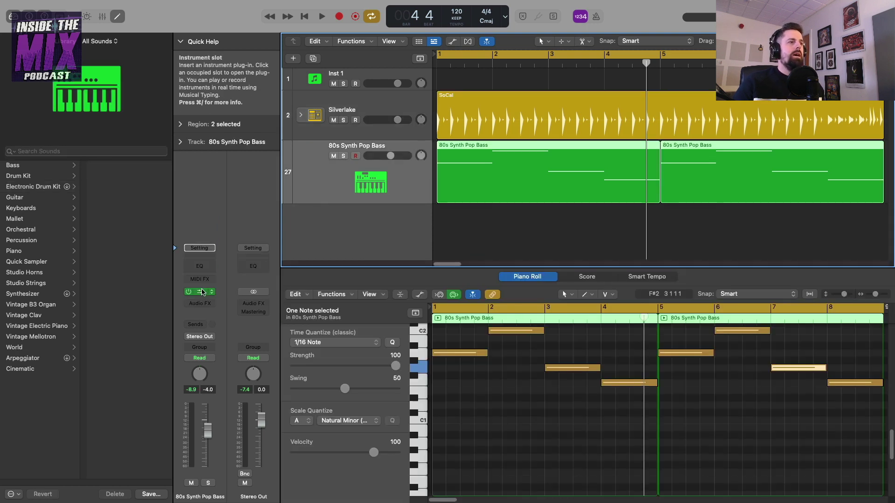
{"action": "left_click", "coordinate": [201, 292]}
{"action": "left_click_drag", "start_coordinate": [635, 97], "coordinate": [578, 76]}
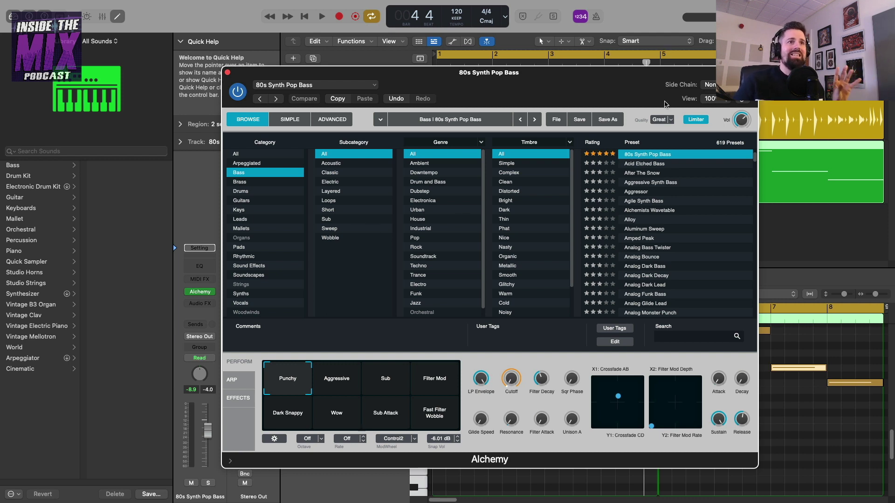
{"action": "left_click", "coordinate": [227, 72]}
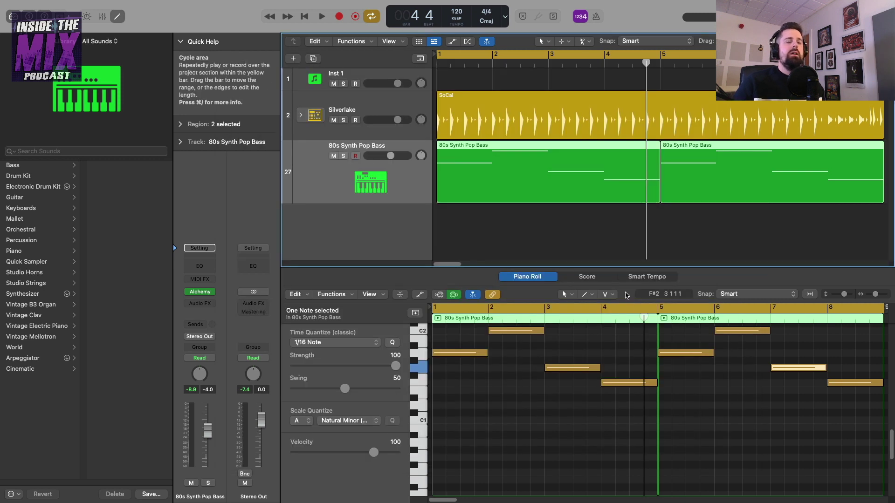
Step: Review the bass notes in the Piano Roll and play the bass together with the drums
{"action": "scroll", "coordinate": [512, 379], "scroll_direction": "up", "scroll_amount": 3}
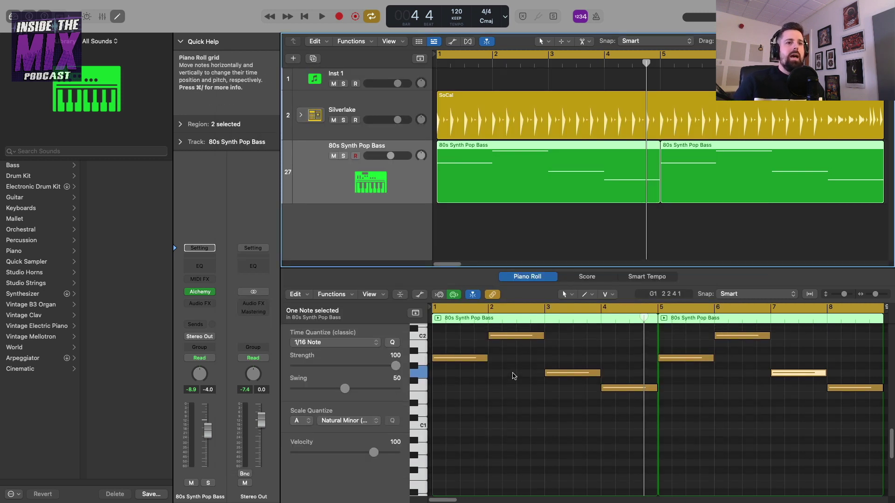
{"action": "scroll", "coordinate": [513, 376], "scroll_direction": "up", "scroll_amount": 3}
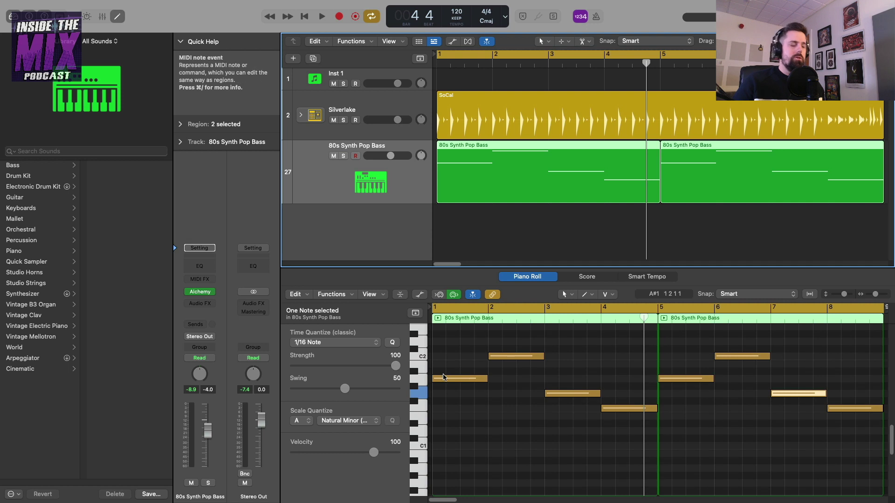
{"action": "scroll", "coordinate": [452, 379], "scroll_direction": "down", "scroll_amount": 2}
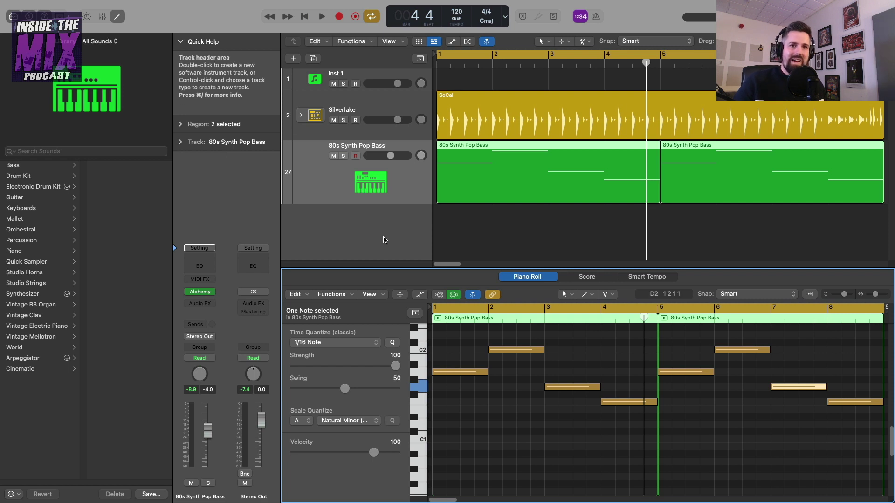
{"action": "key", "text": "space"}
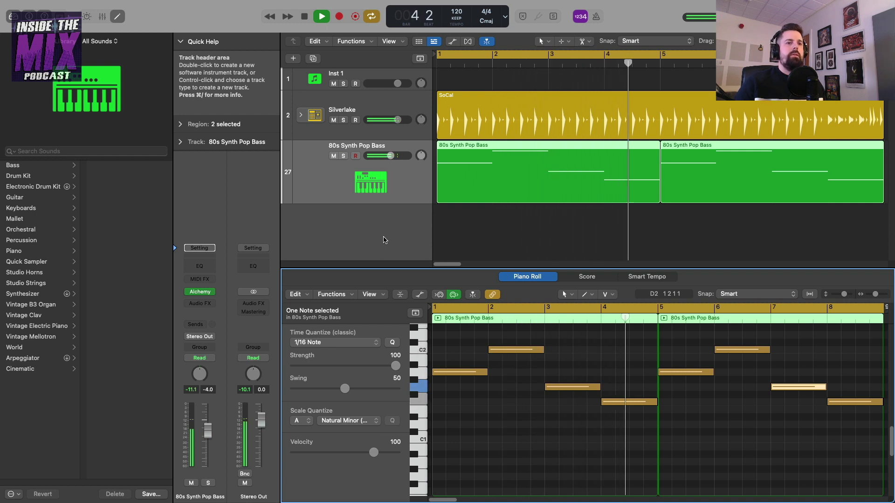
{"action": "key", "text": "space"}
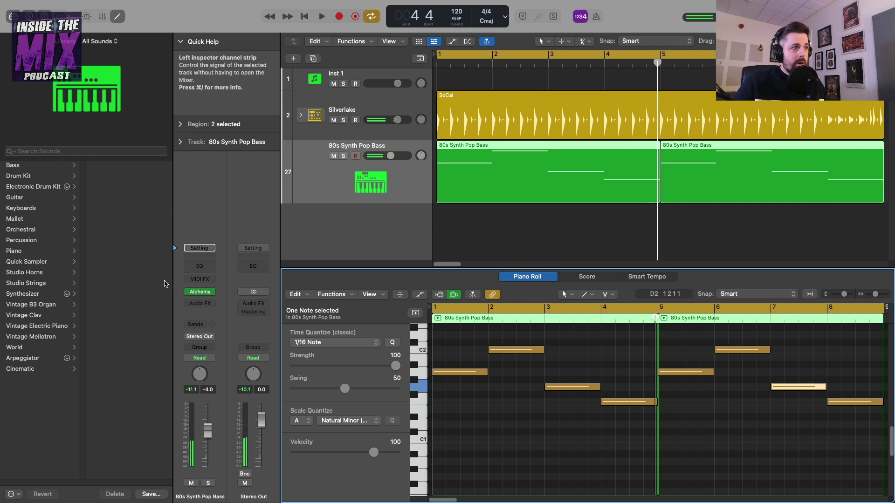
Step: Insert the Arpeggiator MIDI effect on the 80s Synth Pop Bass track and audition it with the default preset
{"action": "left_click", "coordinate": [210, 280]}
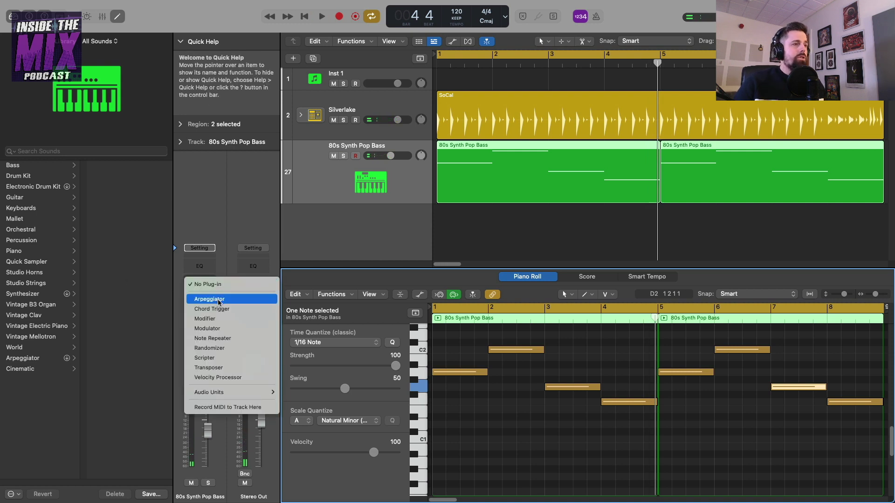
{"action": "left_click", "coordinate": [225, 261]}
{"action": "left_click", "coordinate": [212, 276]}
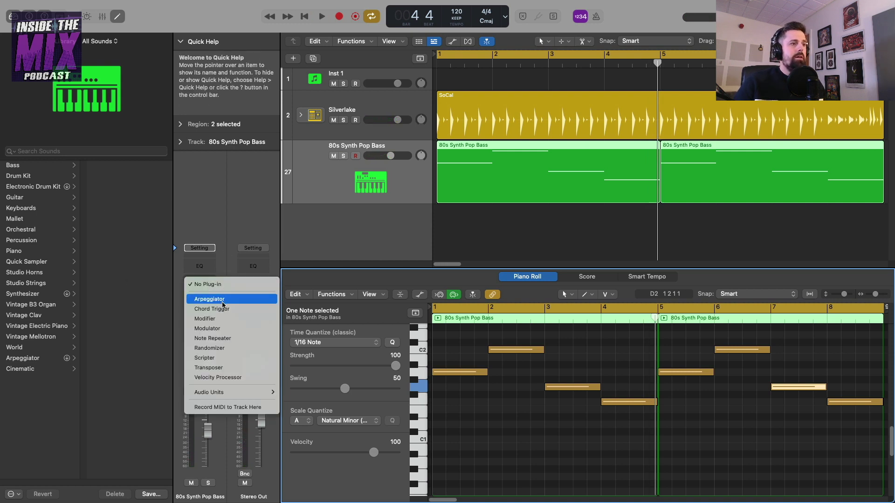
{"action": "left_click", "coordinate": [224, 302]}
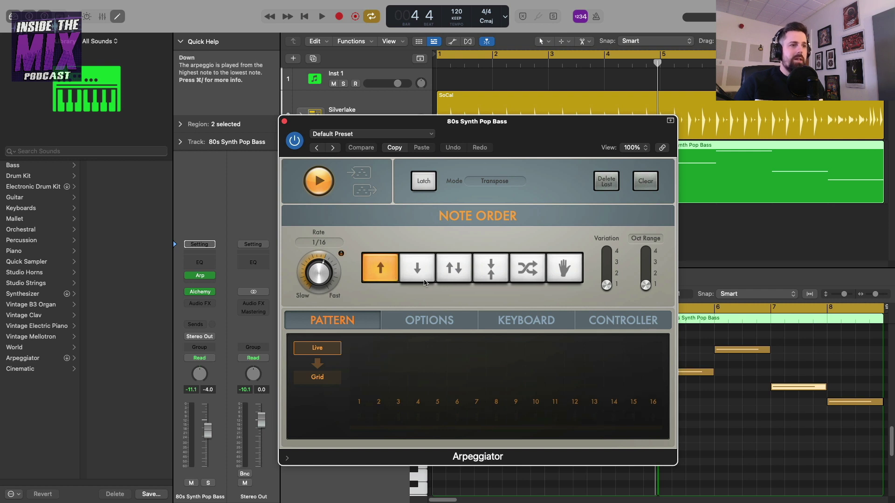
{"action": "key", "text": "space"}
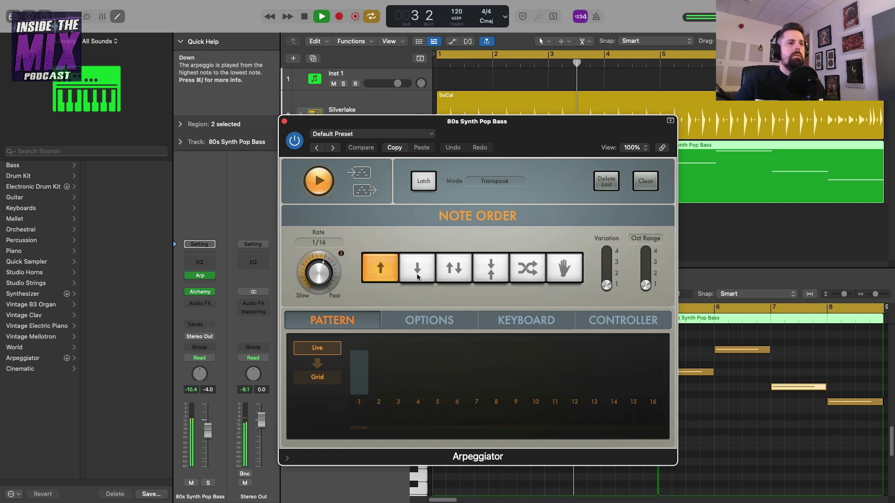
{"action": "key", "text": "space"}
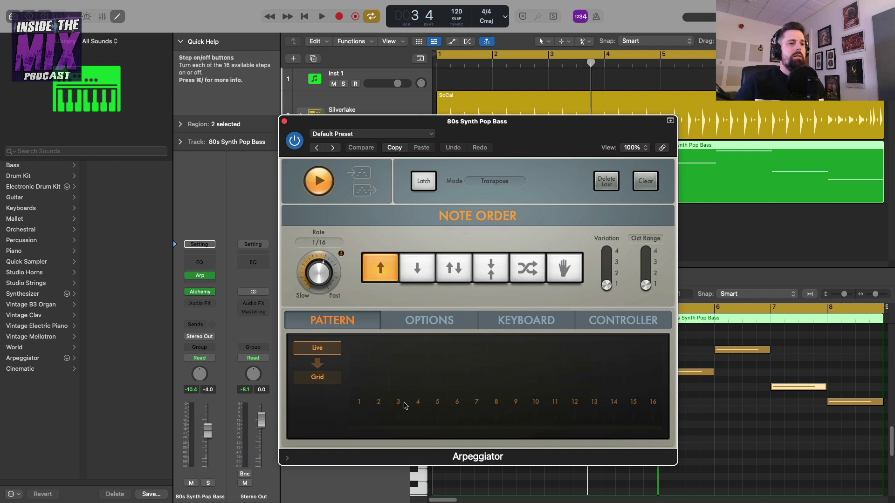
Step: Switch the Arpeggiator pattern to Grid and add steps 2, 3 and 4 with progressively rising velocities
{"action": "left_click", "coordinate": [322, 383]}
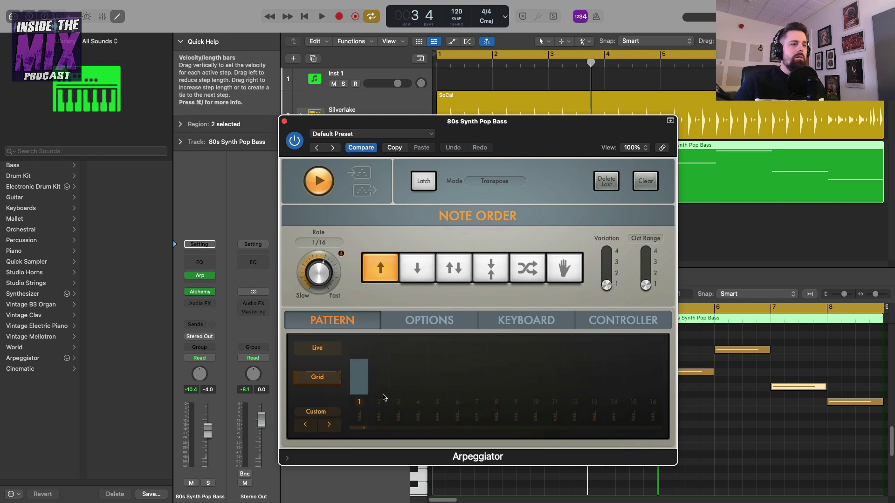
{"action": "left_click", "coordinate": [381, 375]}
{"action": "left_click_drag", "start_coordinate": [373, 389], "coordinate": [377, 374]}
{"action": "left_click", "coordinate": [400, 383]}
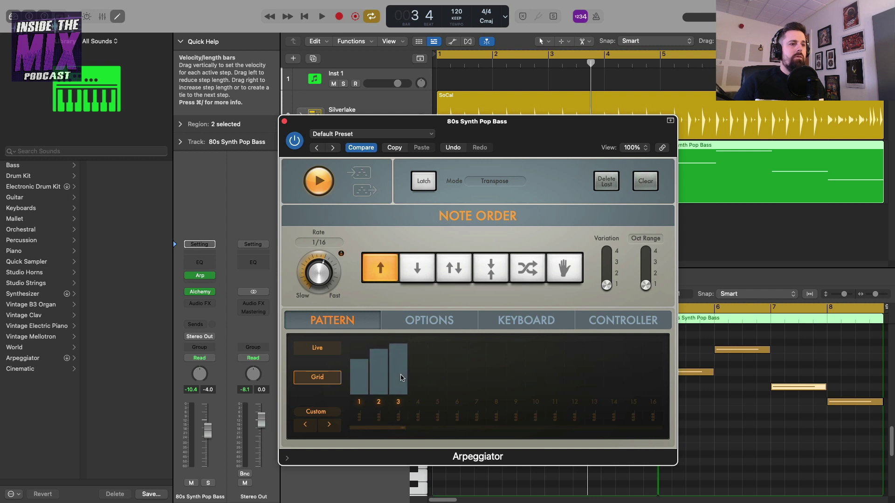
{"action": "left_click", "coordinate": [421, 378]}
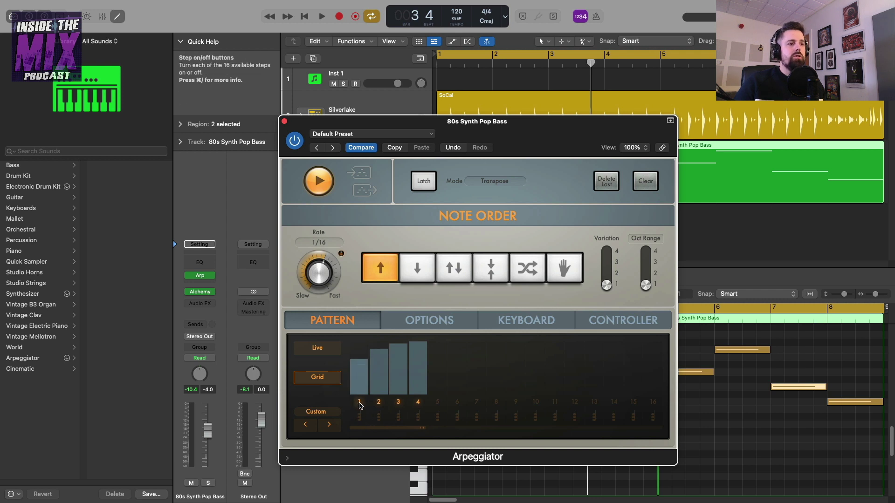
Step: Turn off step 1 of the Arpeggiator pattern and audition the resulting bass line
{"action": "left_click", "coordinate": [359, 403]}
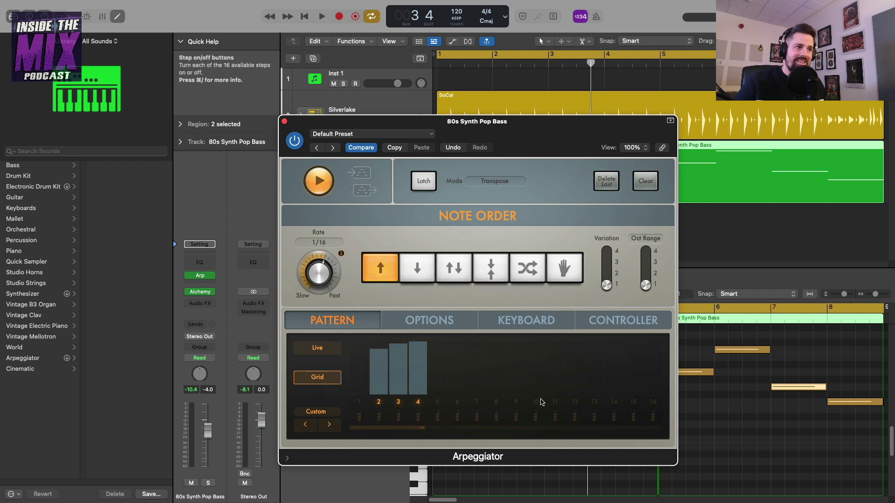
{"action": "key", "text": "space"}
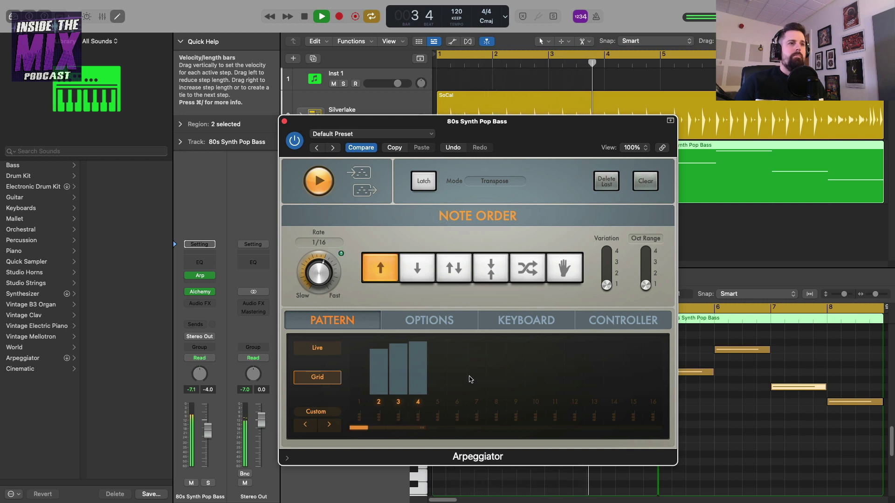
{"action": "key", "text": "space"}
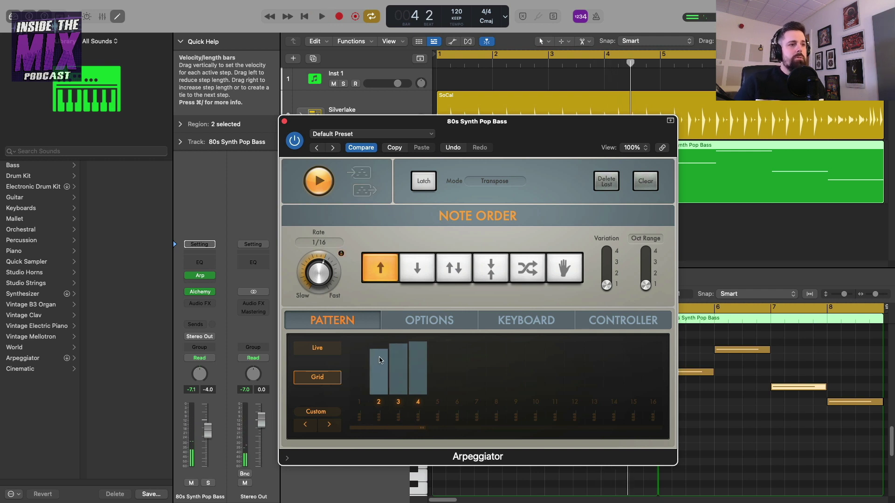
Step: Lower the velocities of pattern steps 2 and 3, making step 2 the quietest, and fine-tune step 2 during playback
{"action": "left_click_drag", "start_coordinate": [378, 365], "coordinate": [376, 372]}
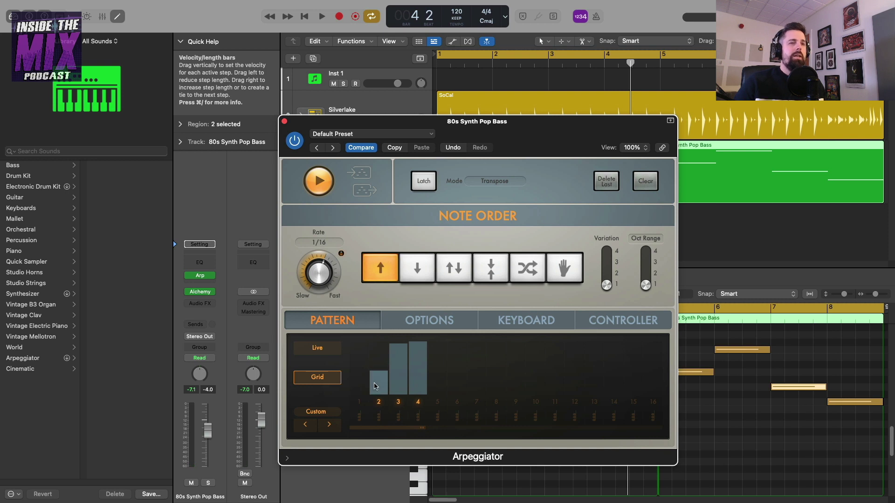
{"action": "left_click_drag", "start_coordinate": [377, 387], "coordinate": [378, 398]}
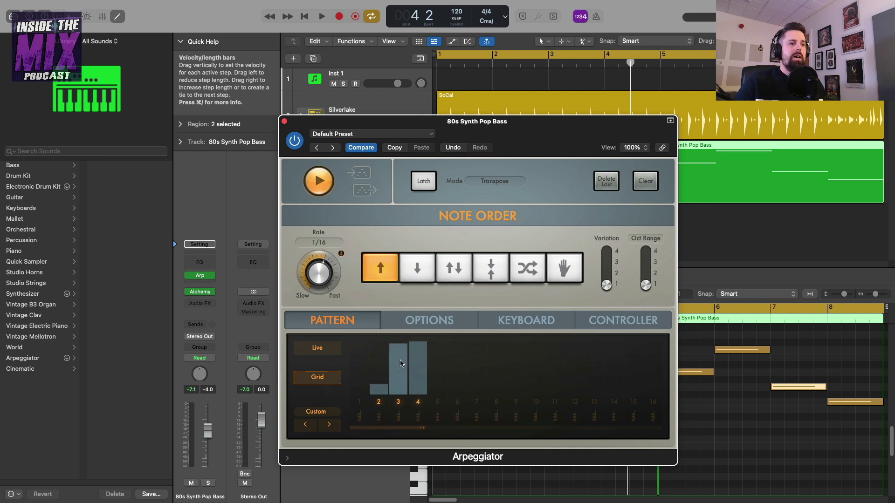
{"action": "left_click_drag", "start_coordinate": [396, 362], "coordinate": [397, 369]}
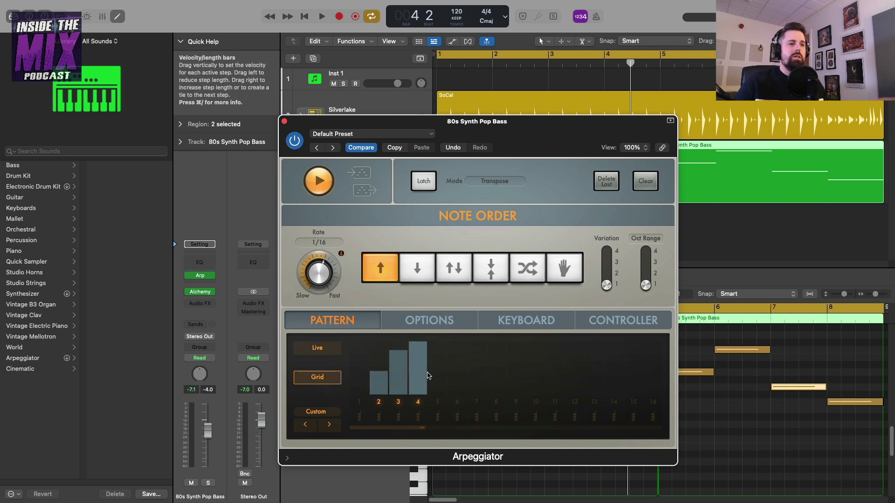
{"action": "key", "text": "space"}
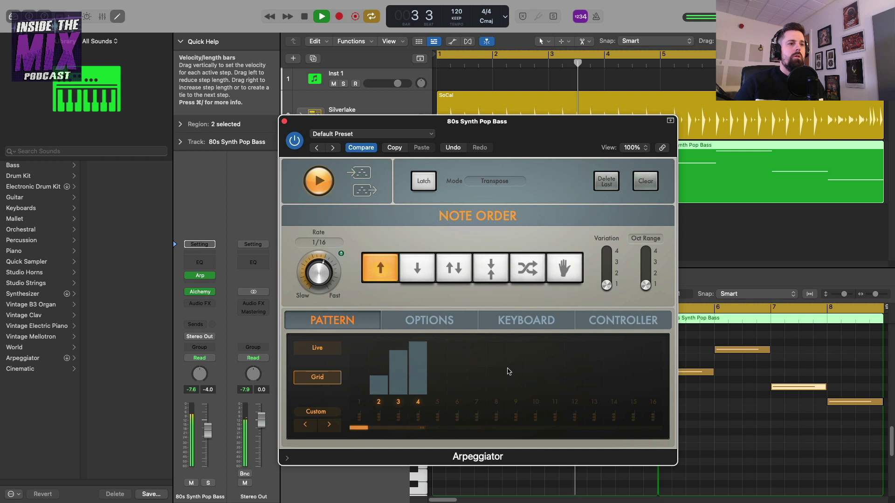
{"action": "left_click_drag", "start_coordinate": [382, 386], "coordinate": [382, 382]}
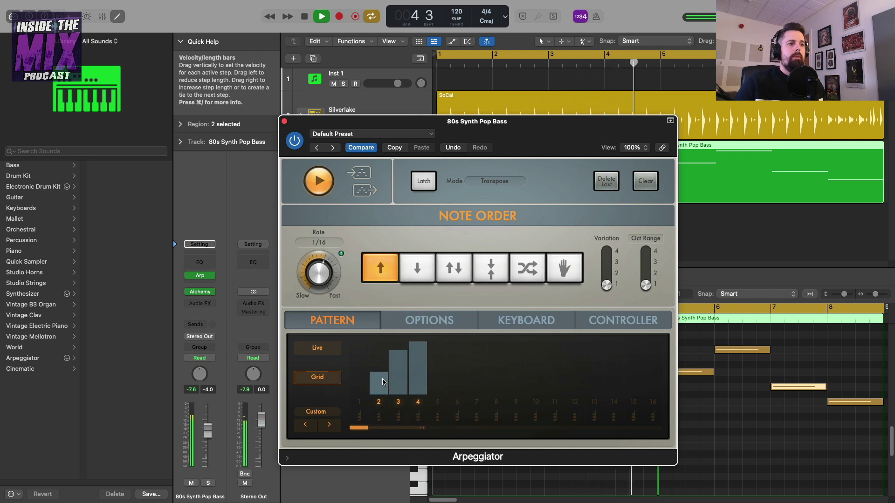
Step: Set the Arpeggiator's octave range to 2 and audition the bass line
{"action": "key", "text": "space"}
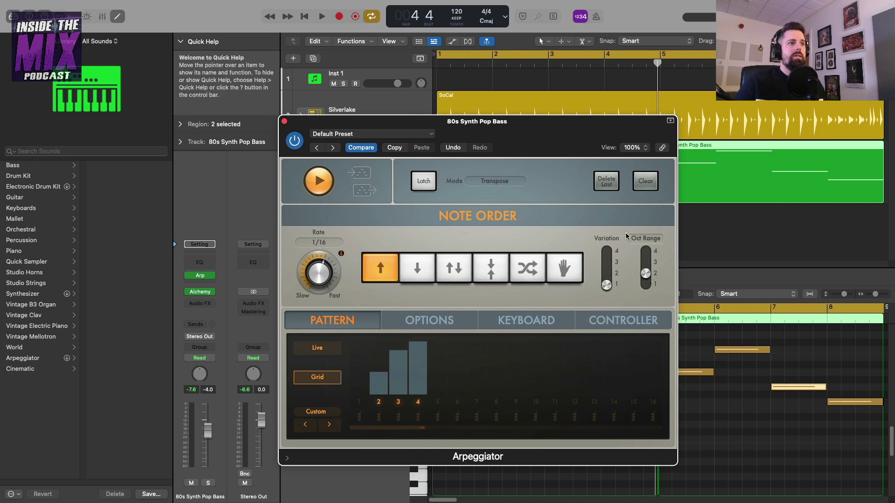
{"action": "key", "text": "space"}
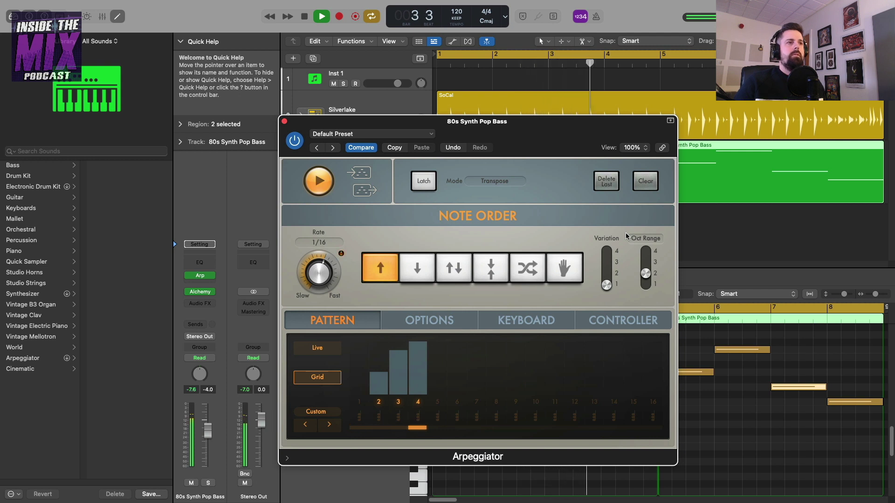
{"action": "key", "text": "space"}
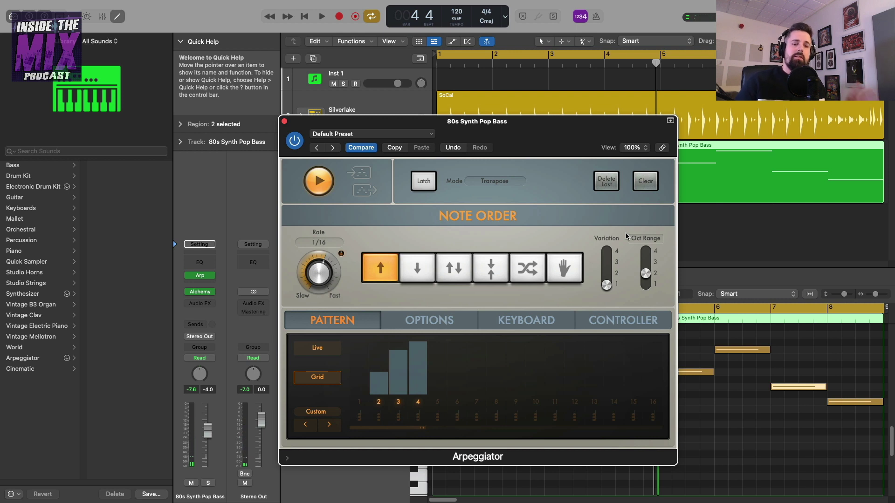
Step: Close the Arpeggiator window, bypass the effect and play the bass without it
{"action": "key", "text": "super+w"}
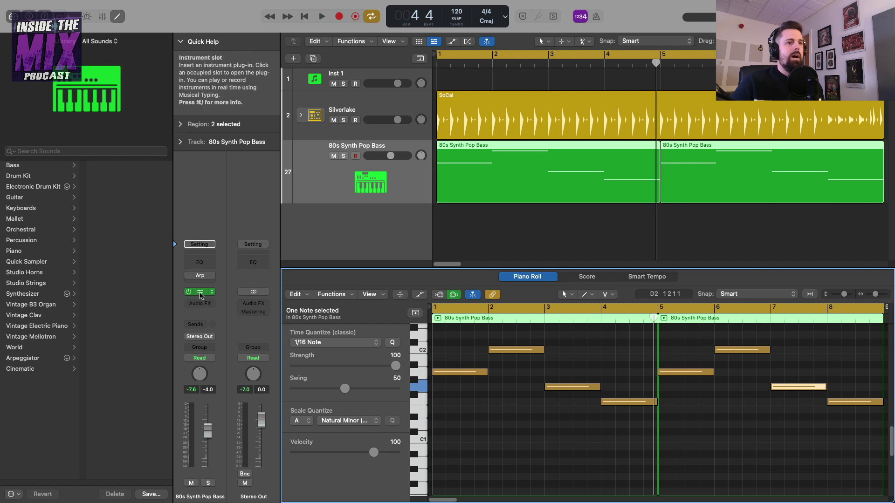
{"action": "key", "text": "space"}
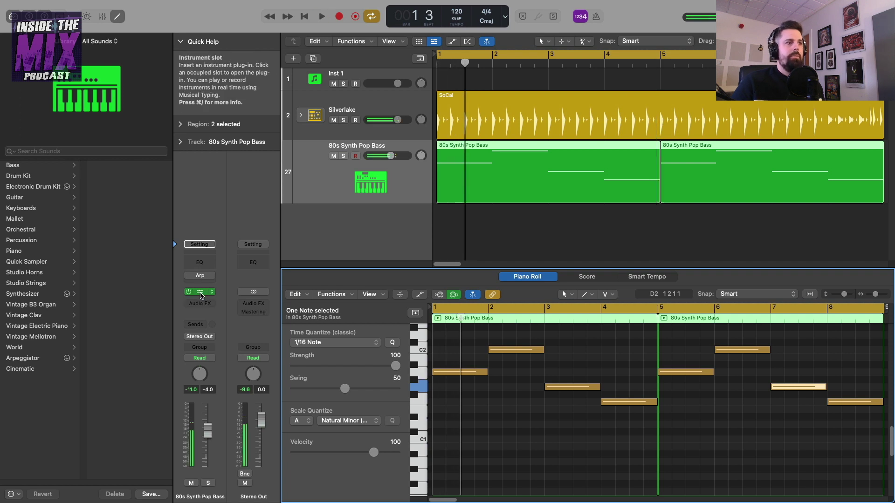
Step: Open Alchemy's built-in arpeggiator and lower the velocities of steps 2, 6 and 10, with step 6 at 36%
{"action": "left_click", "coordinate": [201, 295]}
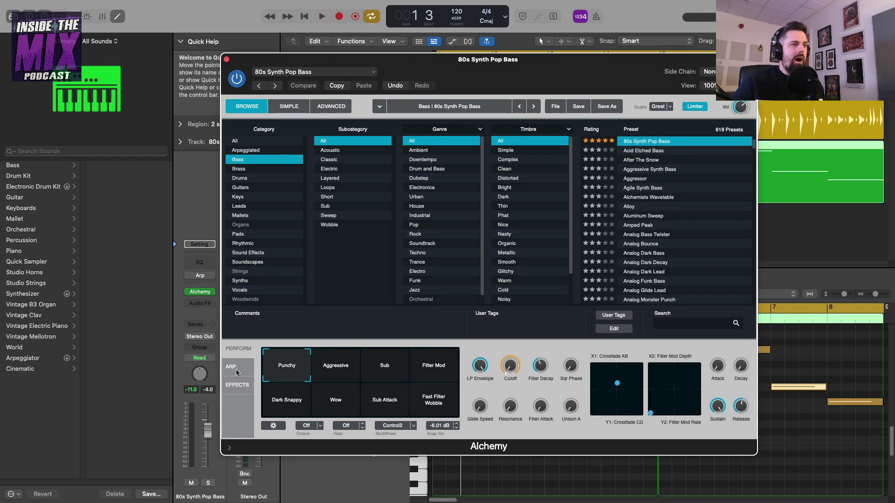
{"action": "left_click", "coordinate": [236, 369]}
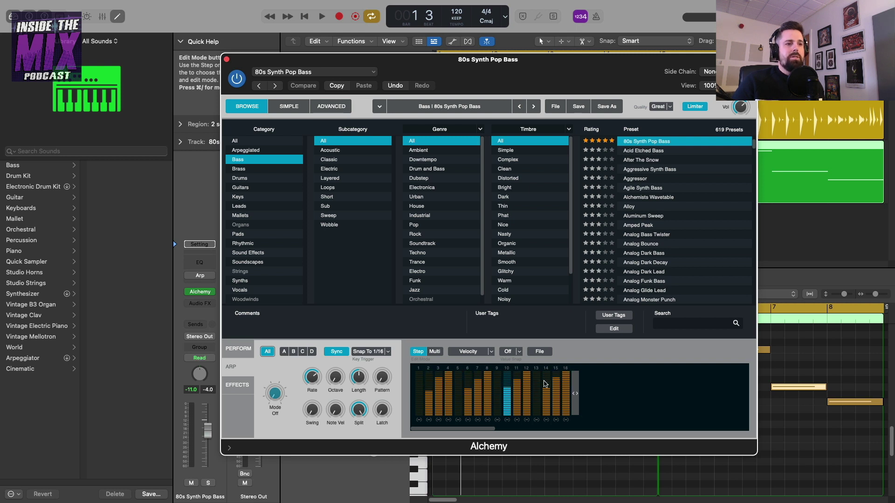
{"action": "left_click", "coordinate": [428, 391]}
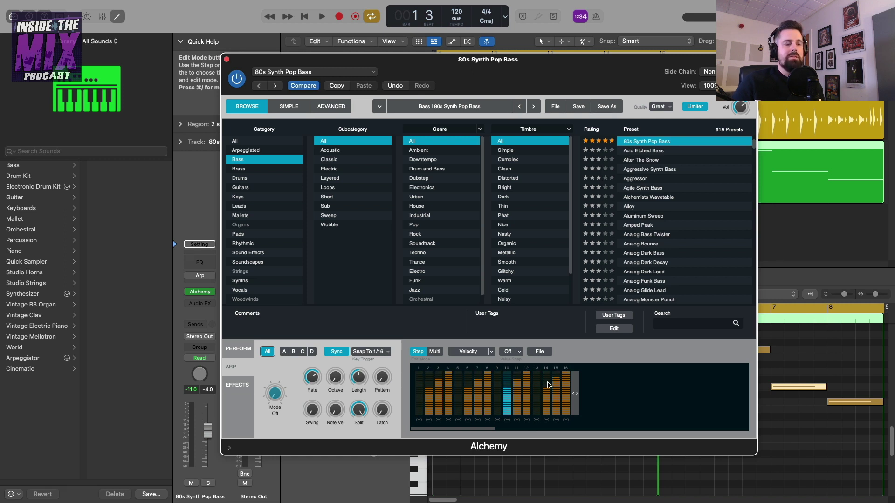
{"action": "left_click_drag", "start_coordinate": [419, 416], "coordinate": [418, 384]}
{"action": "left_click_drag", "start_coordinate": [421, 417], "coordinate": [420, 378]}
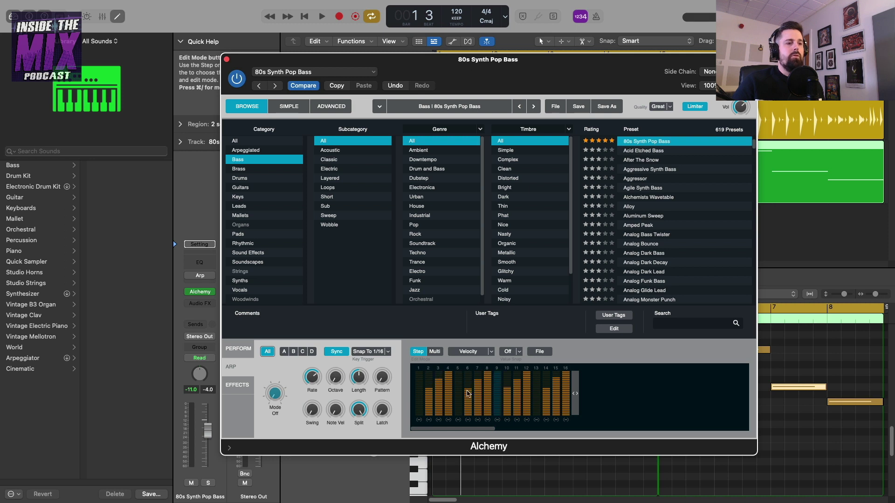
{"action": "left_click", "coordinate": [428, 400]}
{"action": "left_click", "coordinate": [468, 402]}
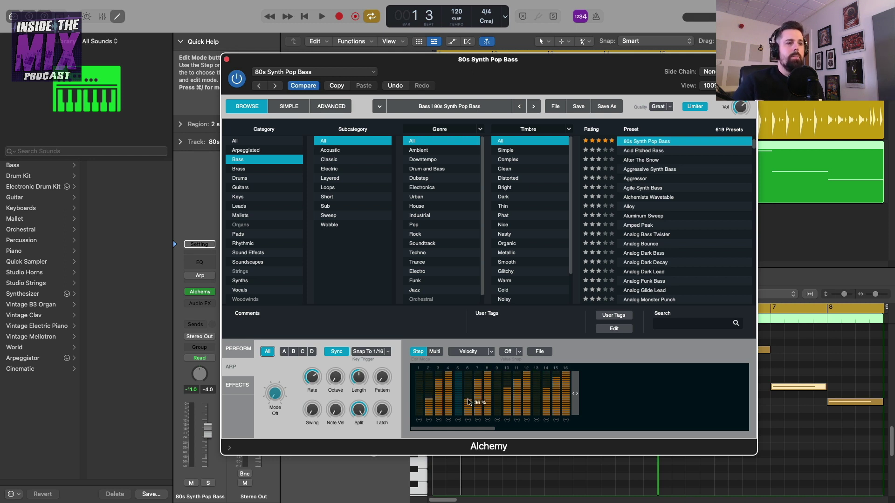
{"action": "left_click", "coordinate": [507, 397]}
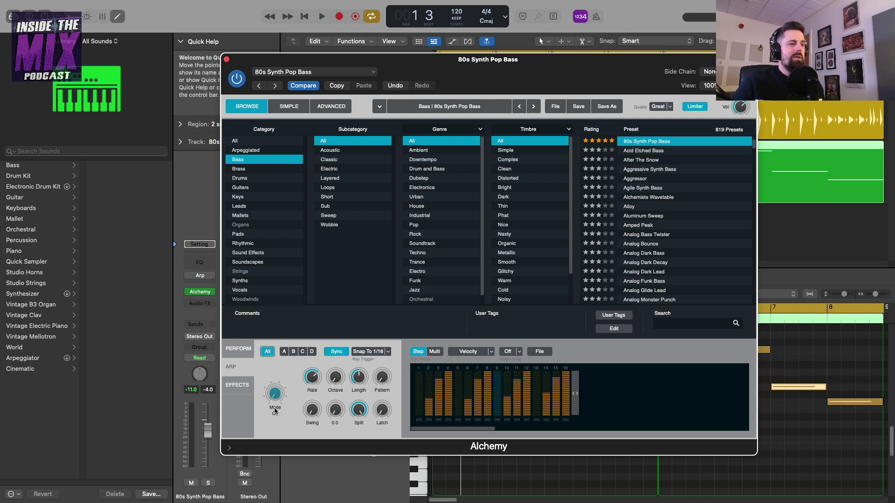
Step: Set the built-in arpeggiator's mode to Up, raise its octave range and audition the bass line with each change
{"action": "left_click_drag", "start_coordinate": [273, 385], "coordinate": [274, 362]}
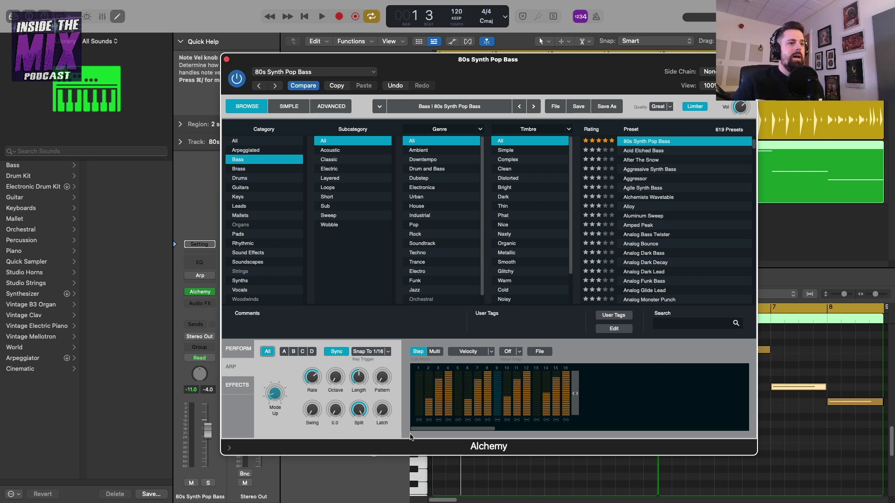
{"action": "key", "text": "space"}
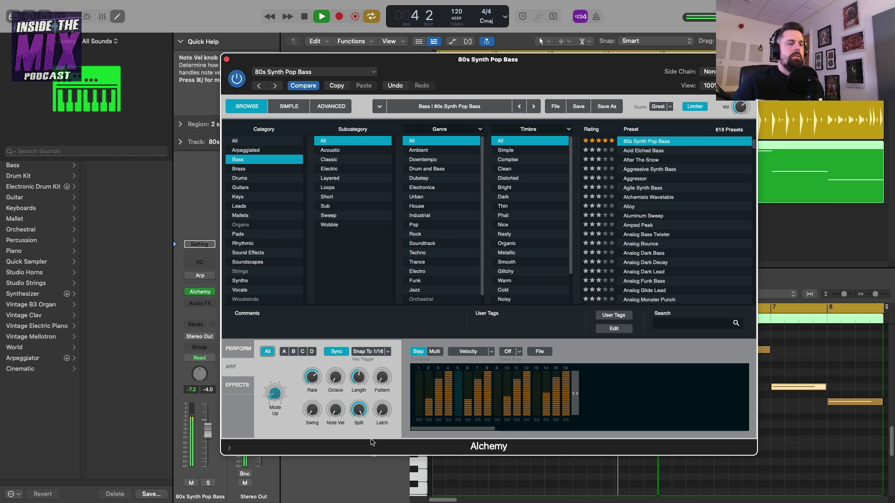
{"action": "key", "text": "space"}
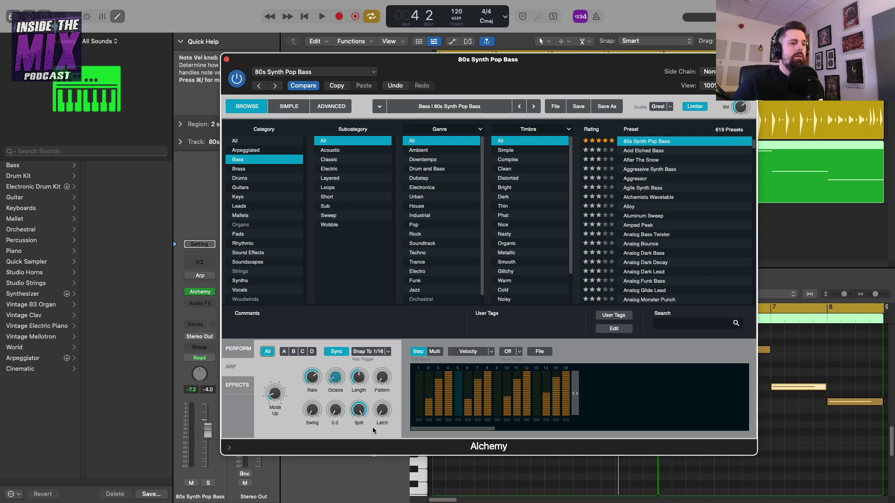
{"action": "key", "text": "space"}
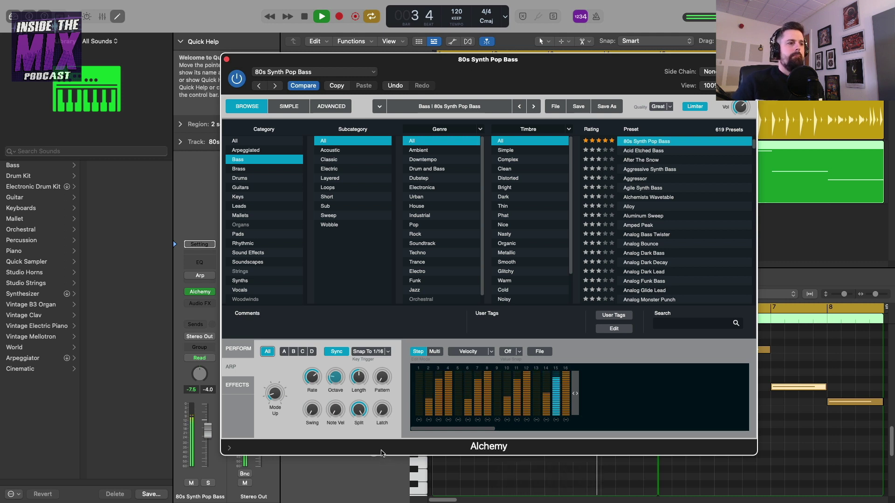
{"action": "key", "text": "space"}
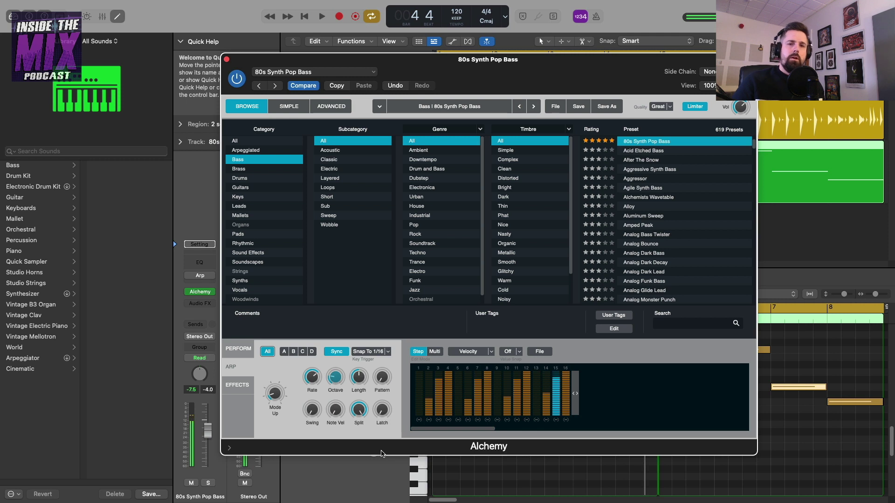
Step: Raise the arpeggiator's swing to about 60% during playback and audition the resulting groove
{"action": "mouse_move", "coordinate": [313, 414]}
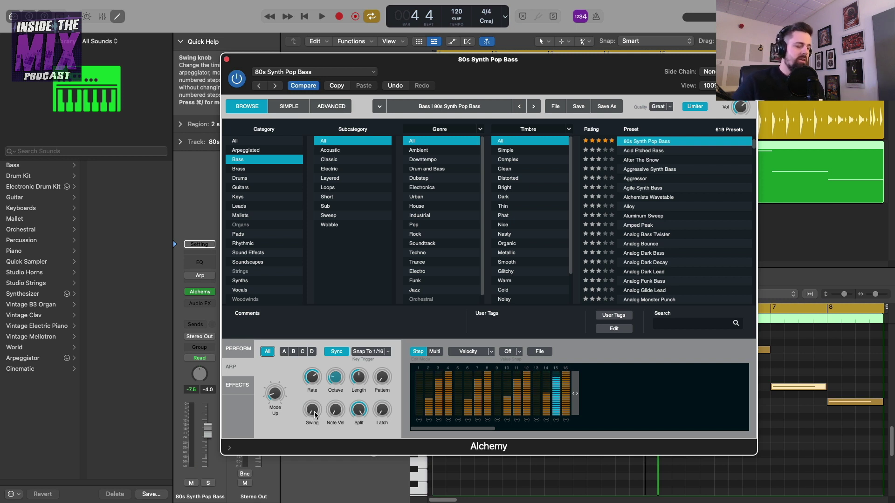
{"action": "key", "text": "space"}
{"action": "mouse_move", "coordinate": [315, 416]}
{"action": "left_mouse_down"}
{"action": "mouse_move", "coordinate": [310, 394]}
{"action": "mouse_move", "coordinate": [312, 411]}
{"action": "left_mouse_up"}
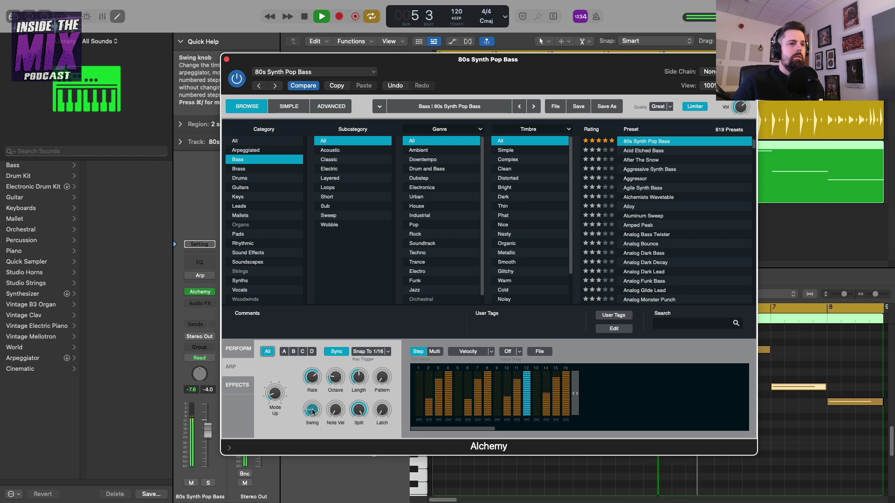
{"action": "key", "text": "space"}
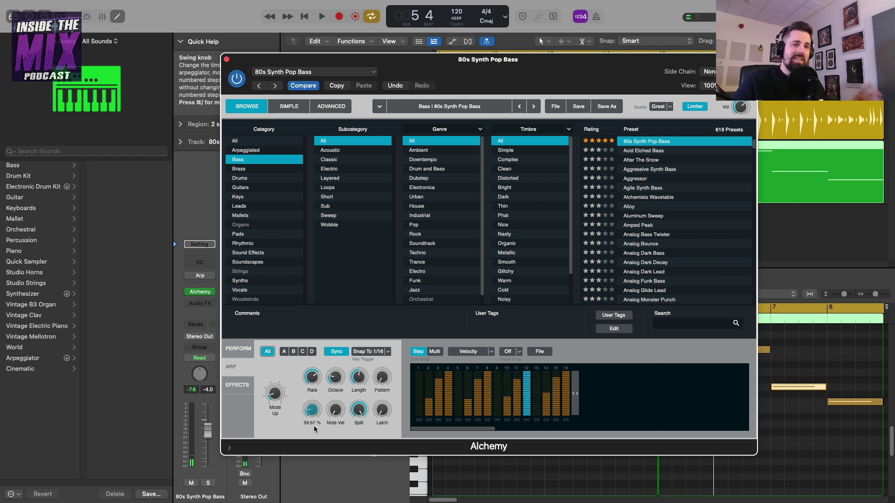
{"action": "left_click_drag", "start_coordinate": [312, 416], "coordinate": [312, 417]}
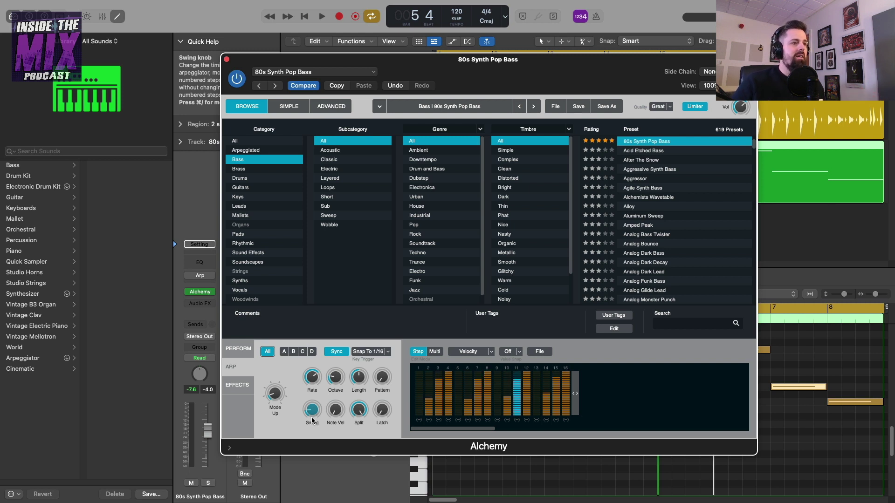
{"action": "key", "text": "space"}
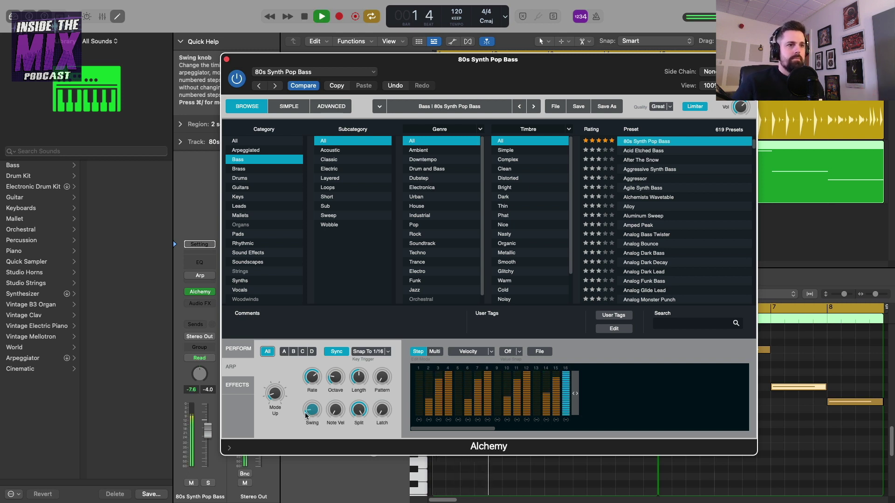
{"action": "key", "text": "space"}
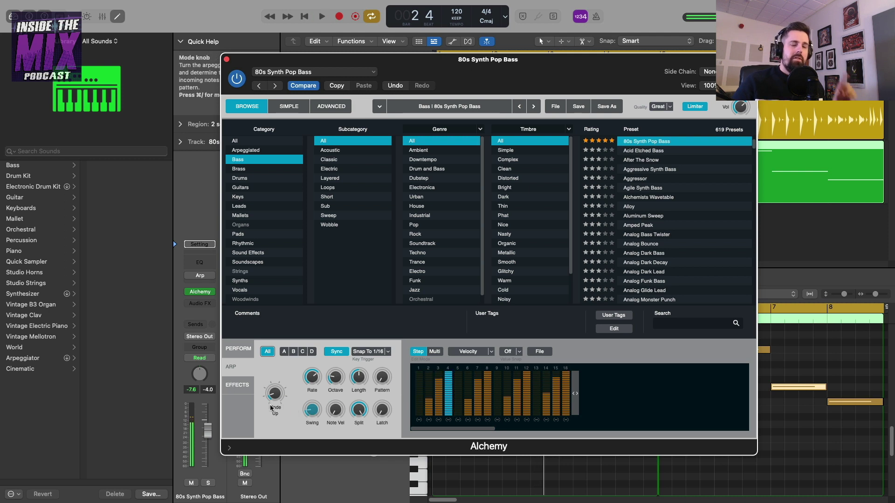
Step: Open Alchemy's effects, turn on the Bass Enhancer with its amount at about 60% and audition the bass
{"action": "left_click", "coordinate": [237, 385]}
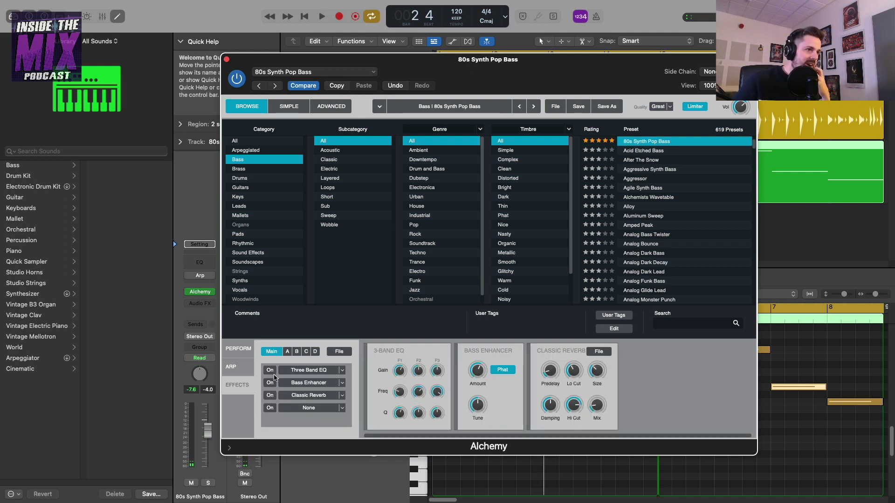
{"action": "left_click", "coordinate": [309, 384]}
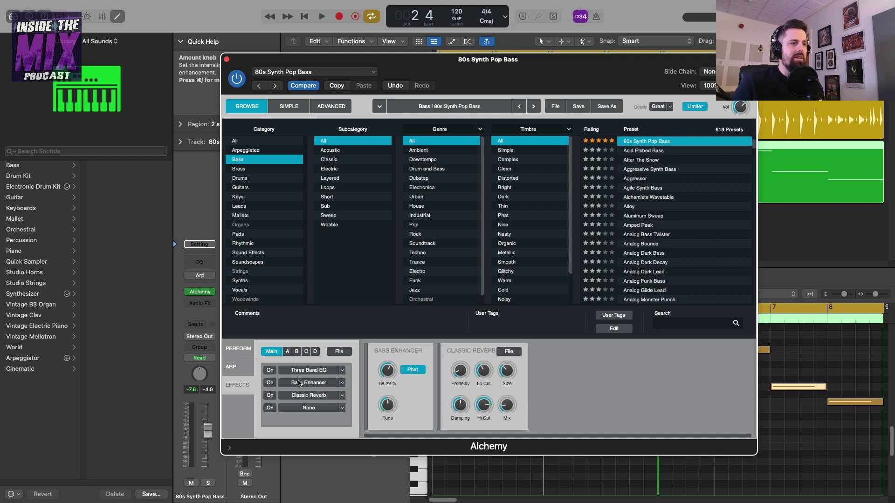
{"action": "key", "text": "space"}
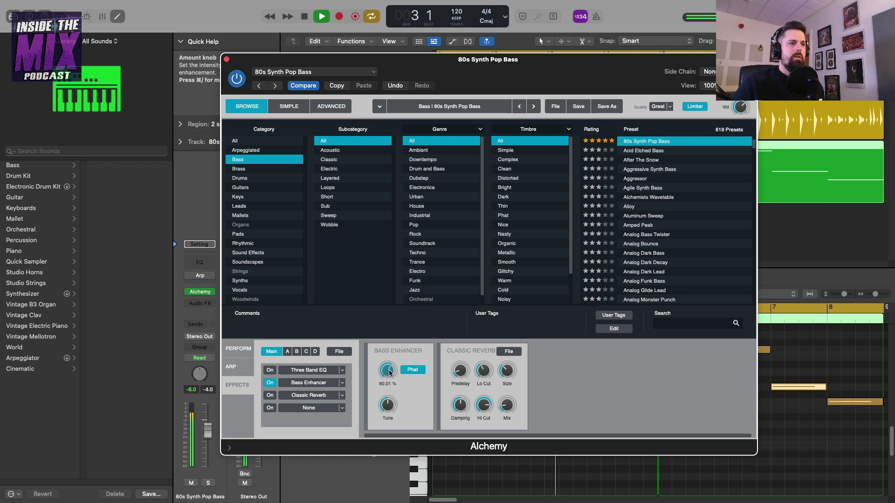
{"action": "key", "text": "space"}
{"action": "mouse_move", "coordinate": [387, 376]}
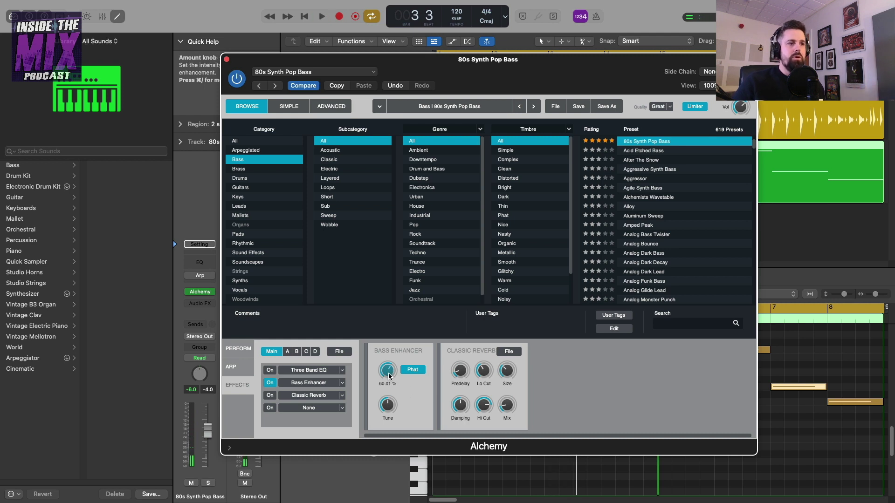
{"action": "mouse_move", "coordinate": [392, 403]}
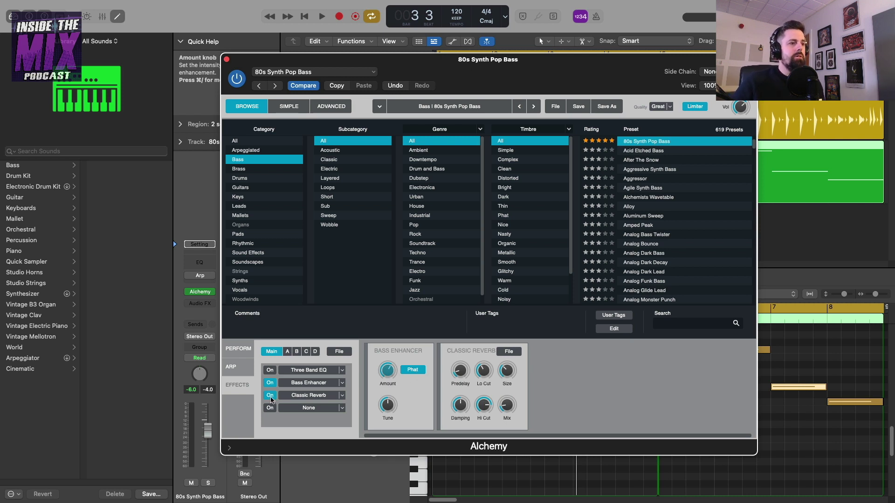
Step: Turn on the Classic Reverb, set its mix to about 9% and audition the bass
{"action": "left_click", "coordinate": [325, 397]}
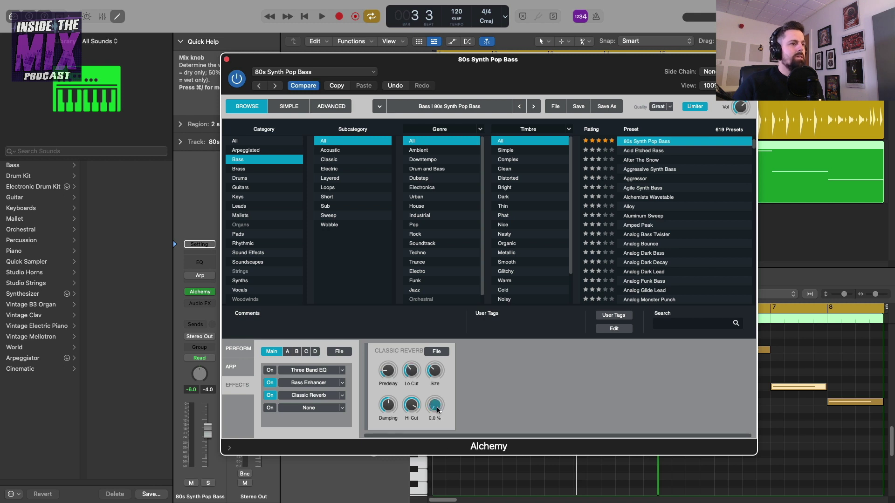
{"action": "key", "text": "space"}
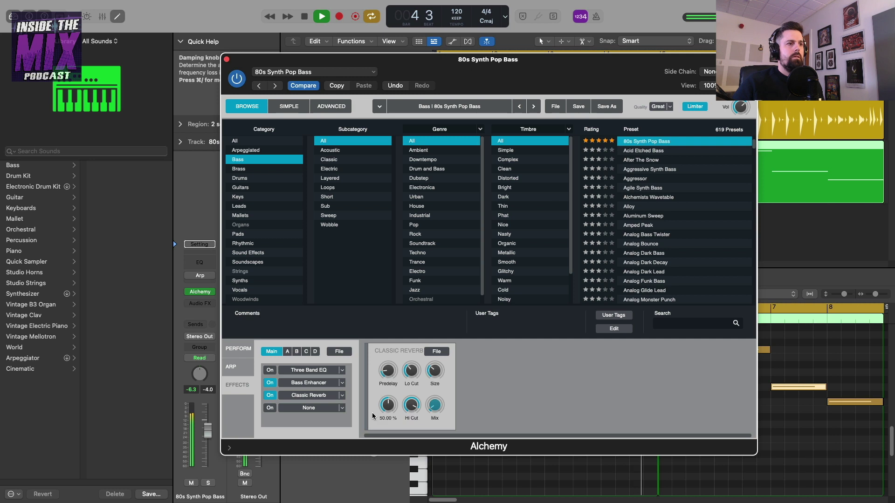
{"action": "key", "text": "space"}
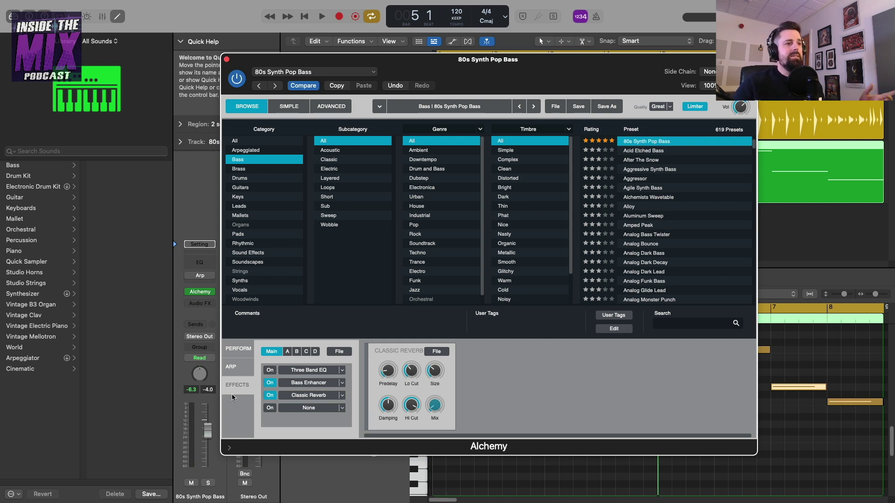
Step: Review the arpeggiator's rate and swing, the Bass Enhancer's Phat setting and the reverb mix, and play the complete bass sound
{"action": "left_click", "coordinate": [233, 368]}
{"action": "mouse_move", "coordinate": [312, 380]}
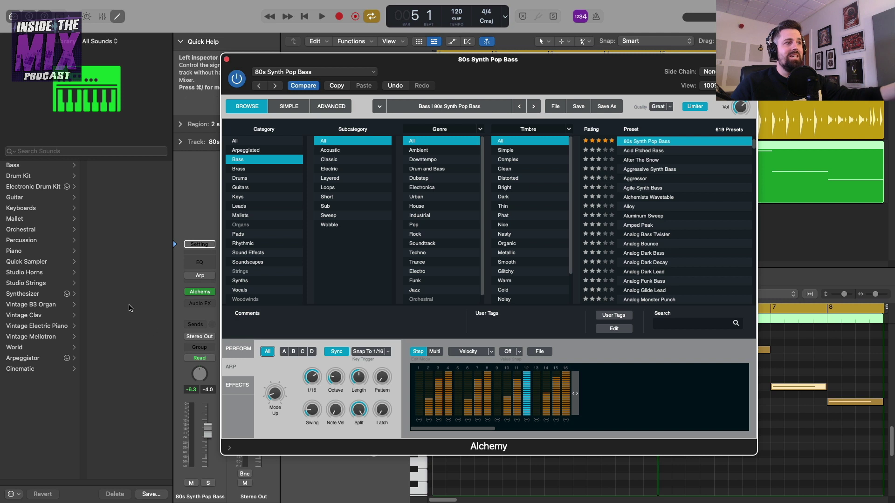
{"action": "mouse_move", "coordinate": [312, 415]}
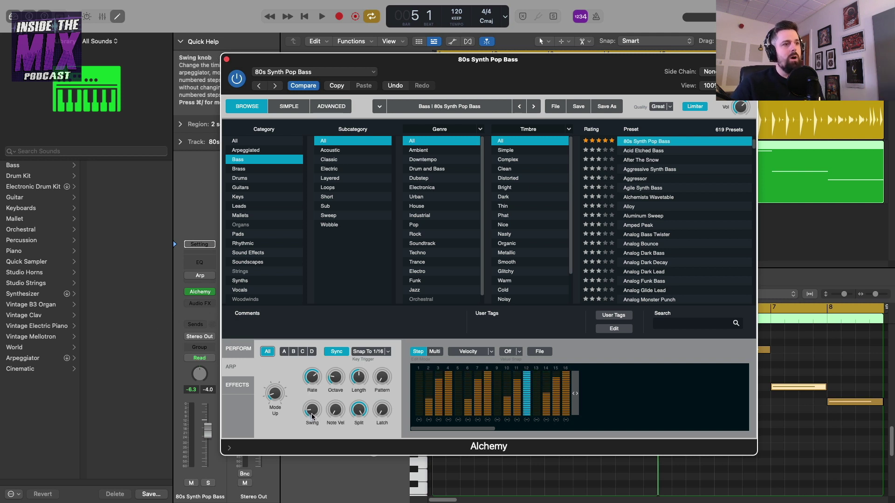
{"action": "left_click", "coordinate": [236, 384]}
{"action": "left_click", "coordinate": [309, 383]}
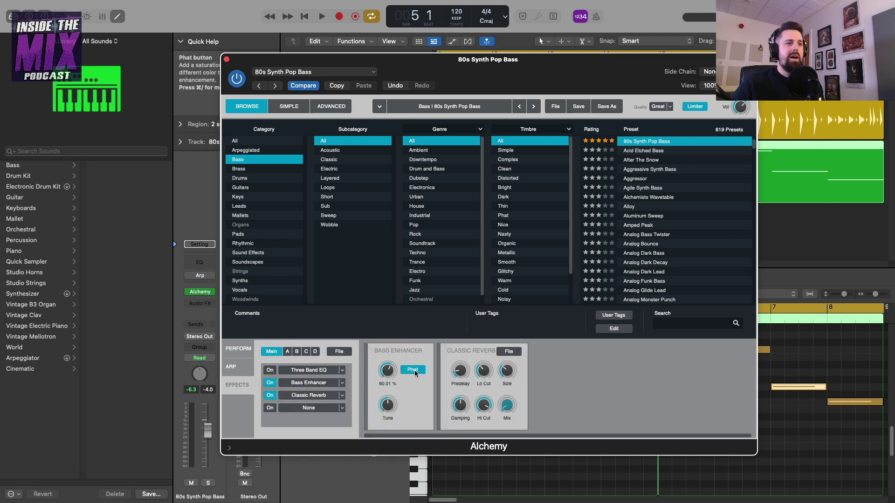
{"action": "left_click", "coordinate": [318, 399]}
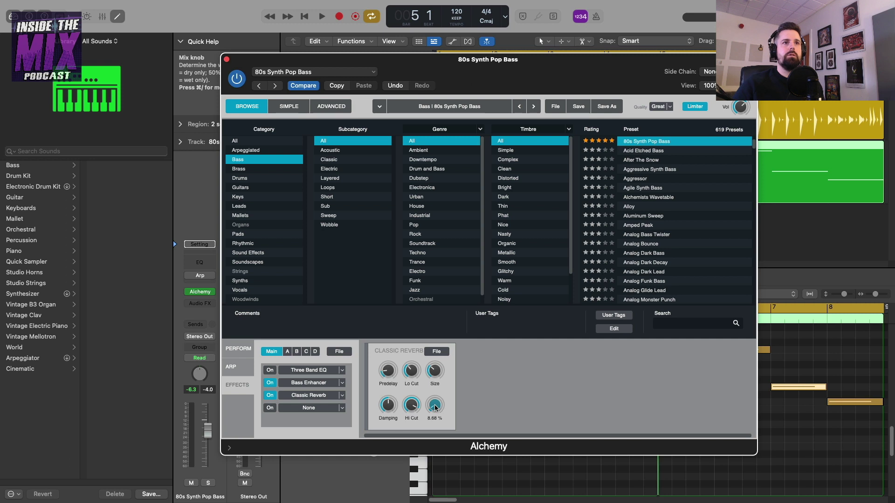
{"action": "key", "text": "space"}
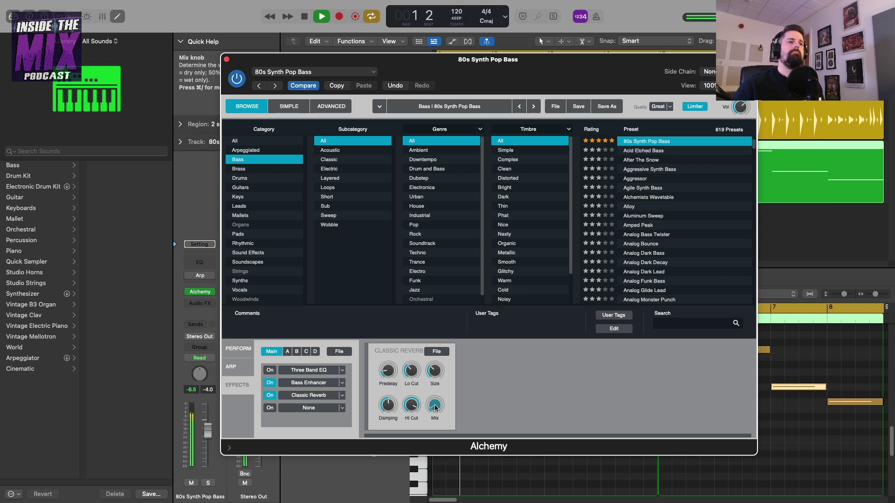